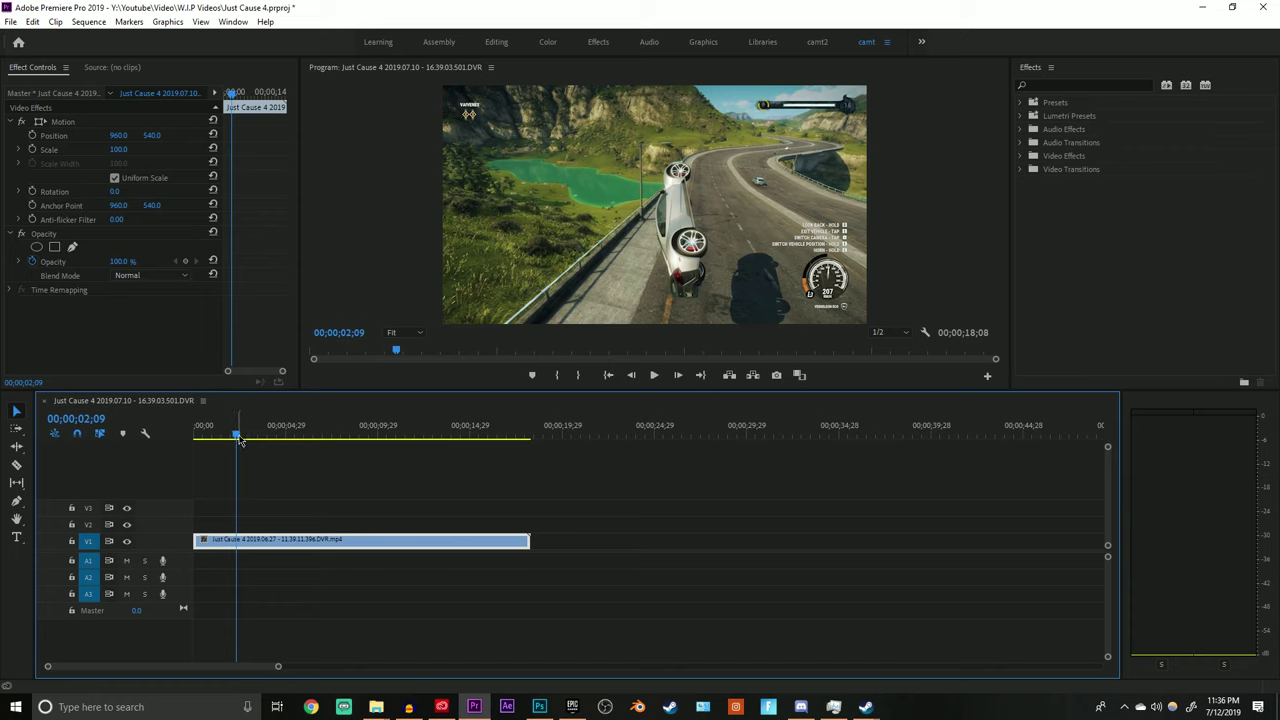
Preview the Just Cause 4 clip and set its Opacity blend mode to Linear Dodge (Add)
drag(238, 440, 281, 436)
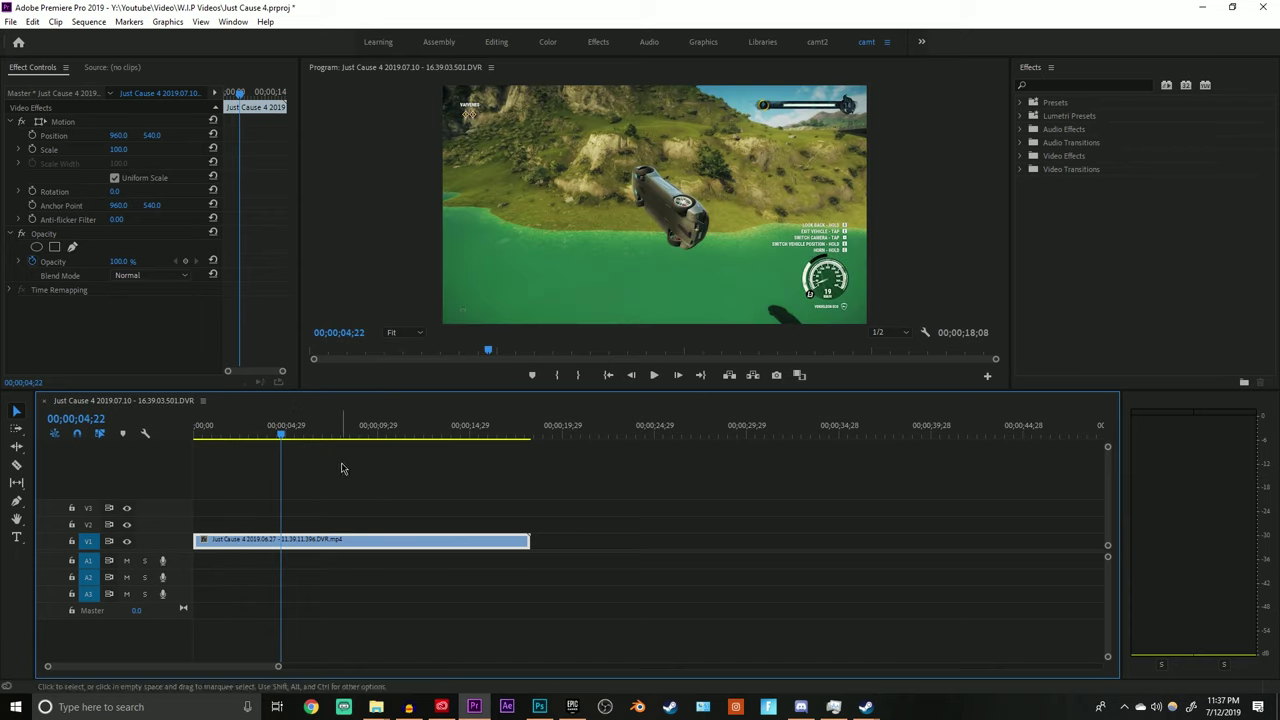
drag(281, 437, 289, 441)
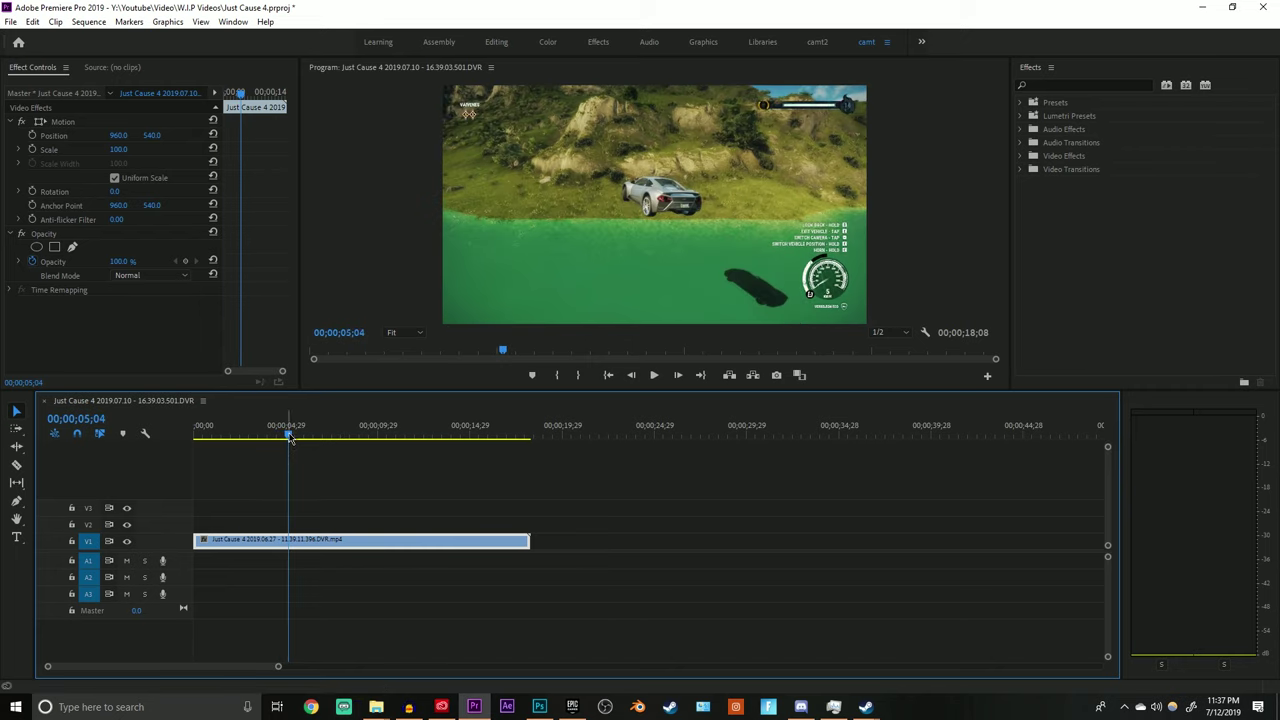
mouse_move(289, 441)
mouse_down()
mouse_move(330, 451)
mouse_move(229, 445)
mouse_up()
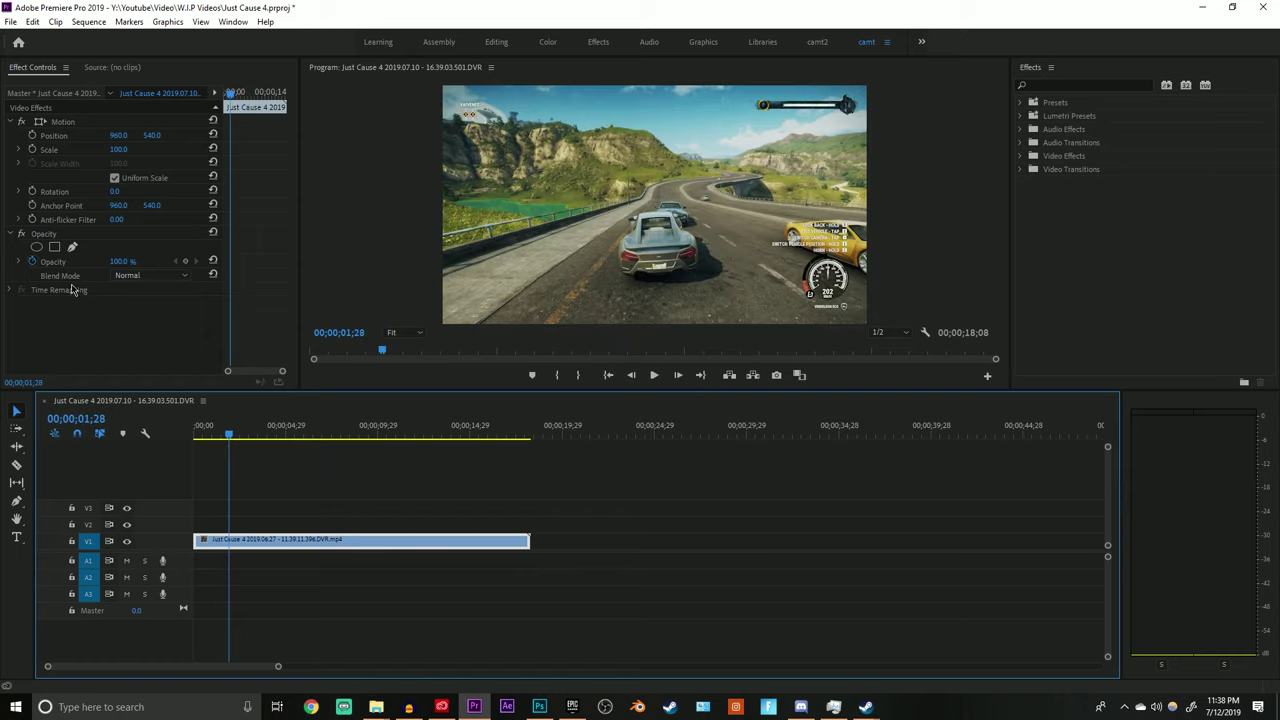
click(141, 277)
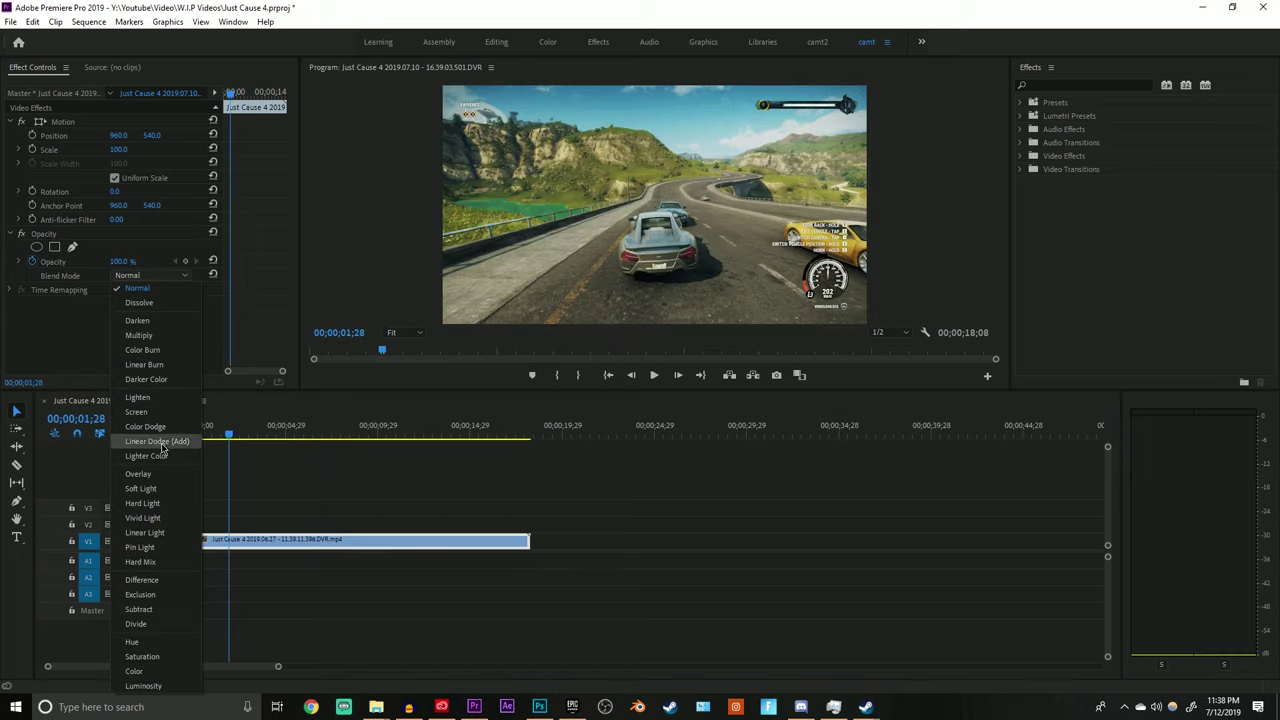
click(157, 441)
click(1033, 85)
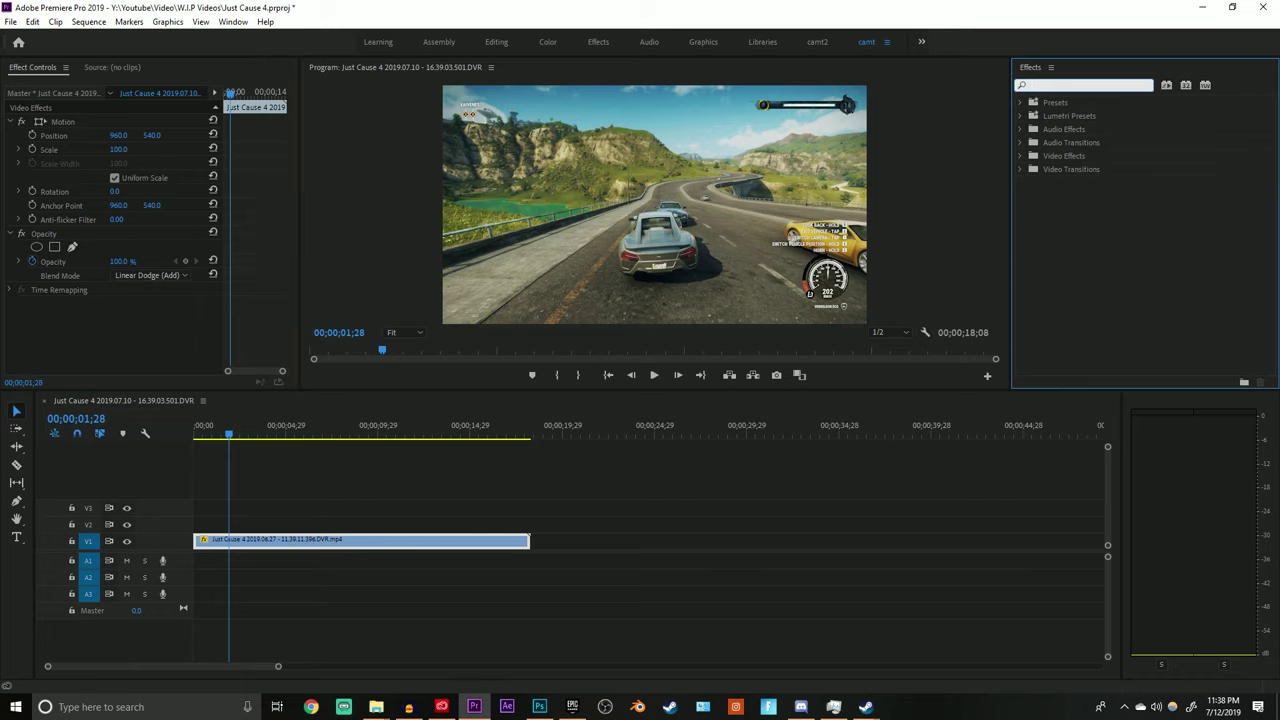
text(rgb col)
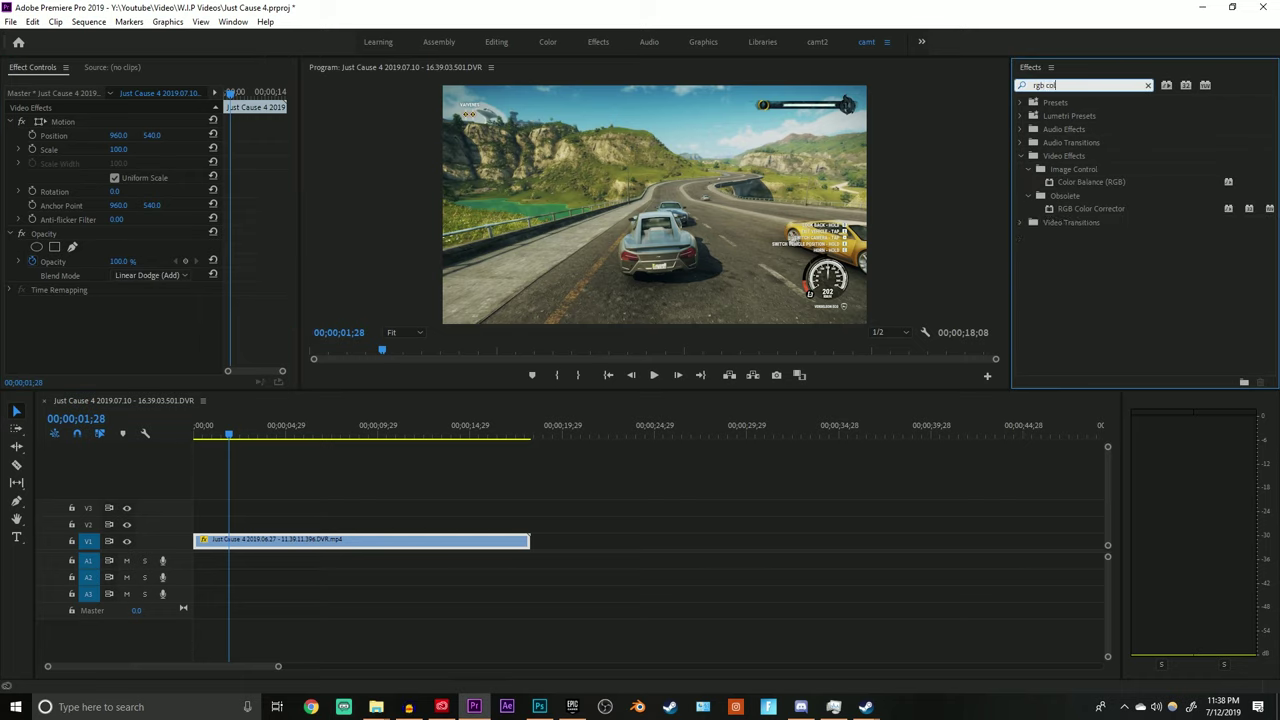
Apply Color Balance (RGB) to the gameplay clip and set its Green and Red to 0
drag(1133, 187, 415, 540)
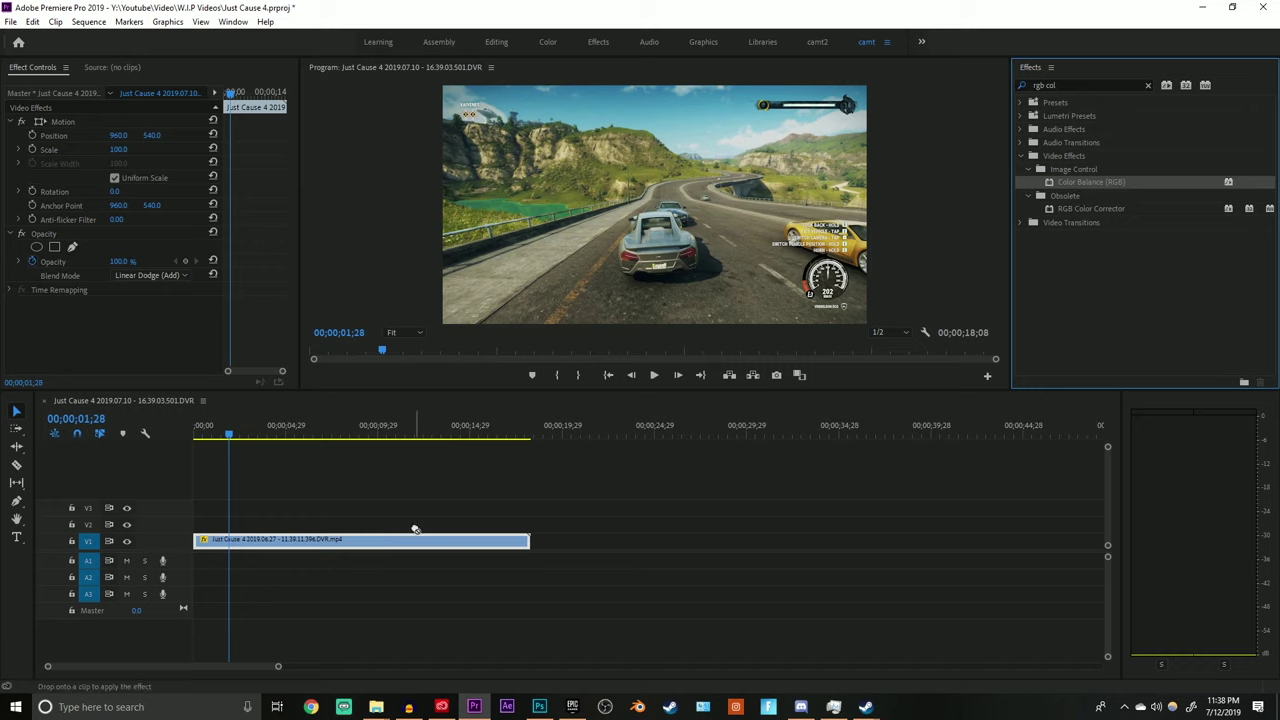
click(21, 303)
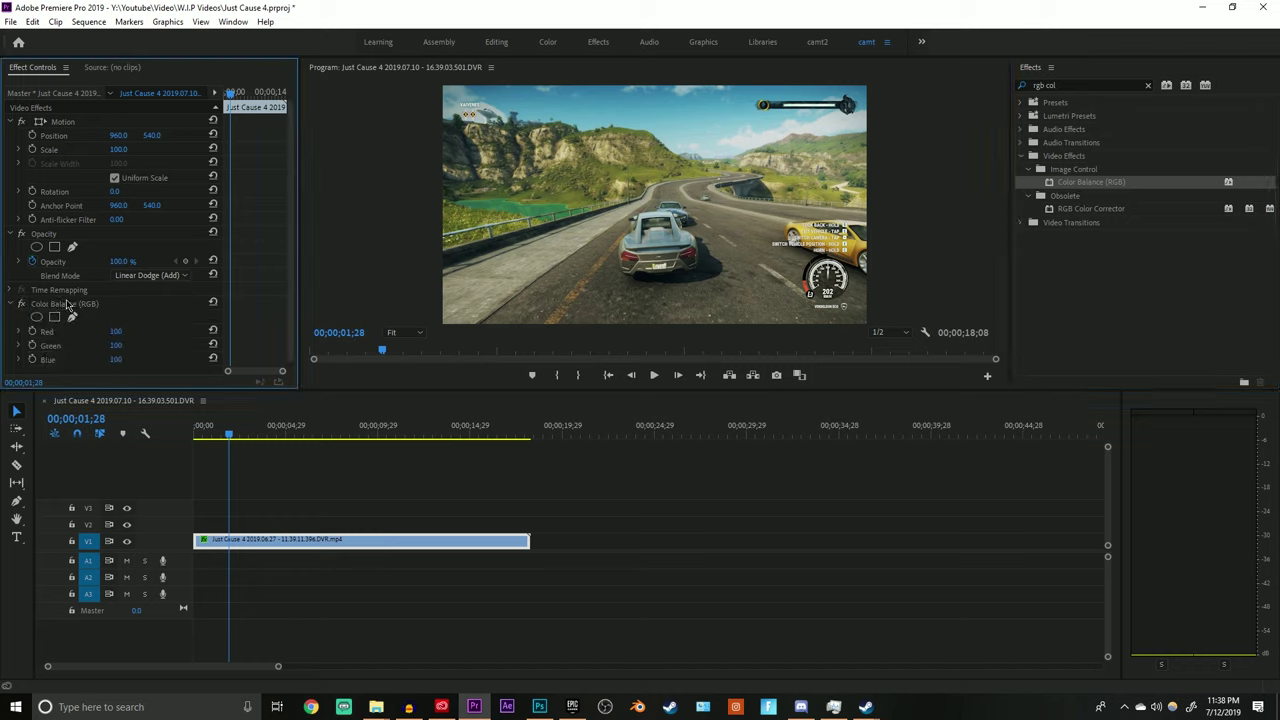
text(0)
key(Return)
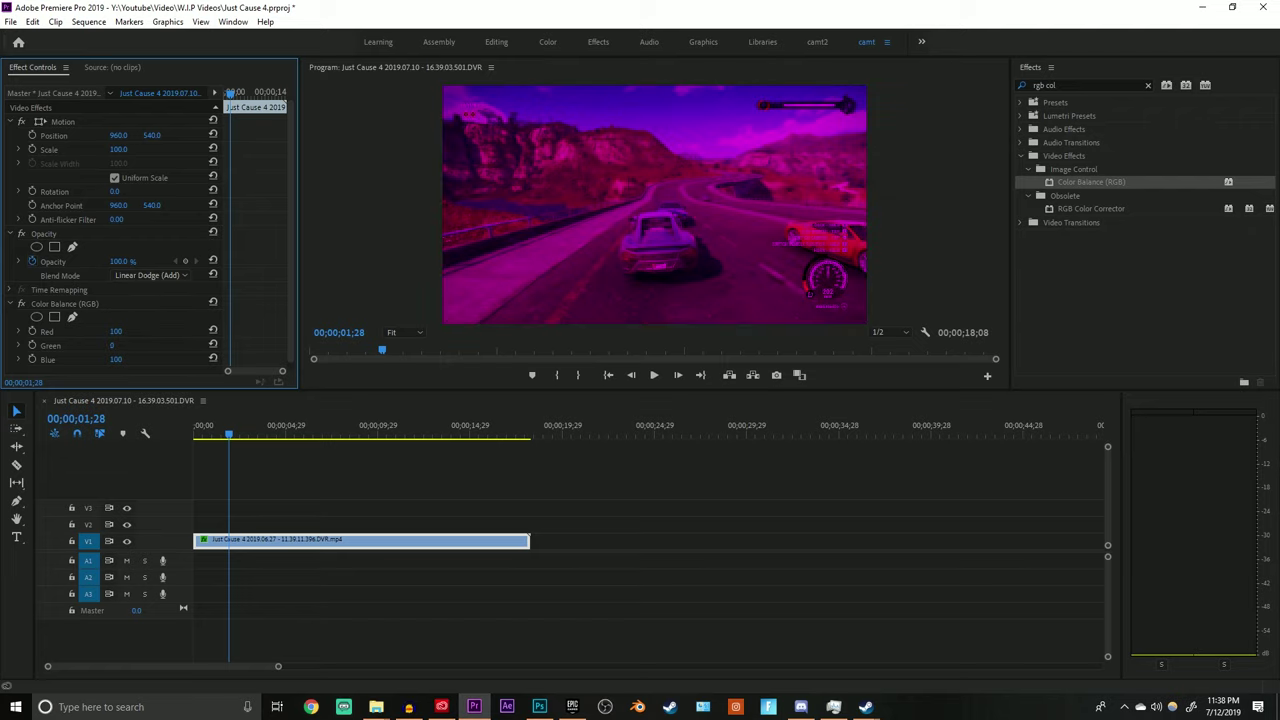
text(0)
key(Return)
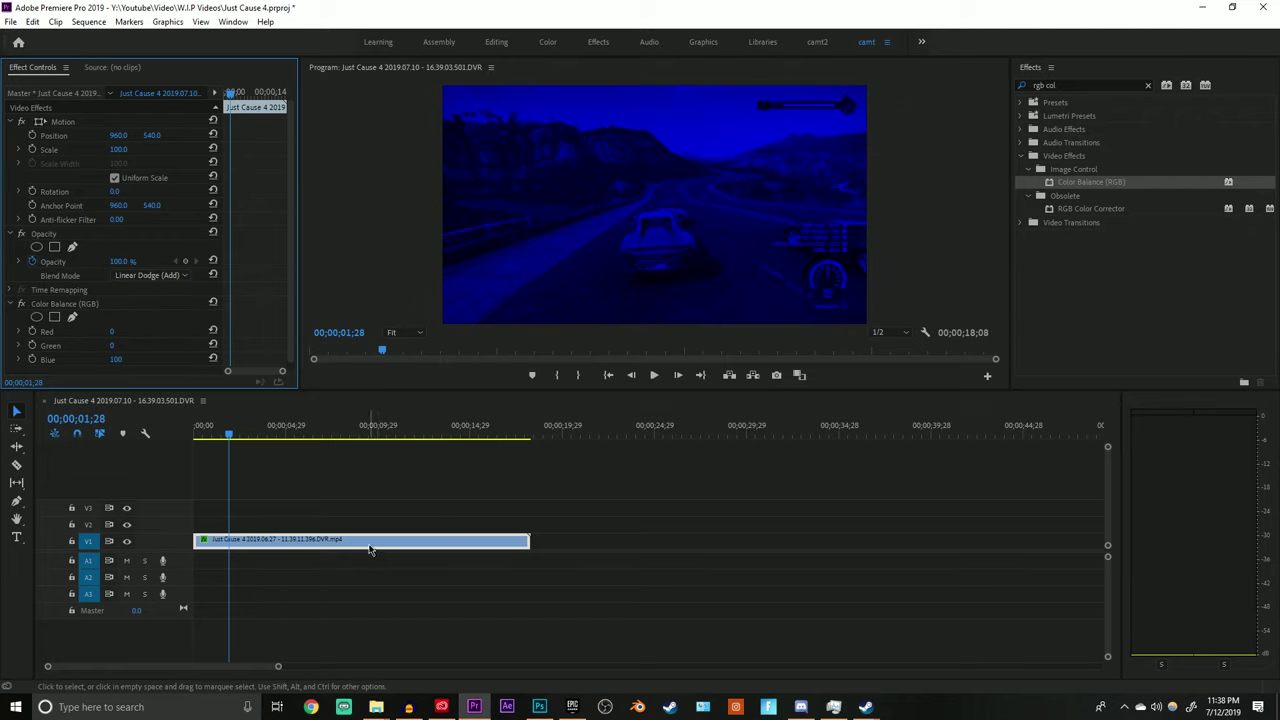
Duplicate the clip onto V2 and V3, then adjust the V2 copy's Green and Blue values
drag(367, 540, 372, 523)
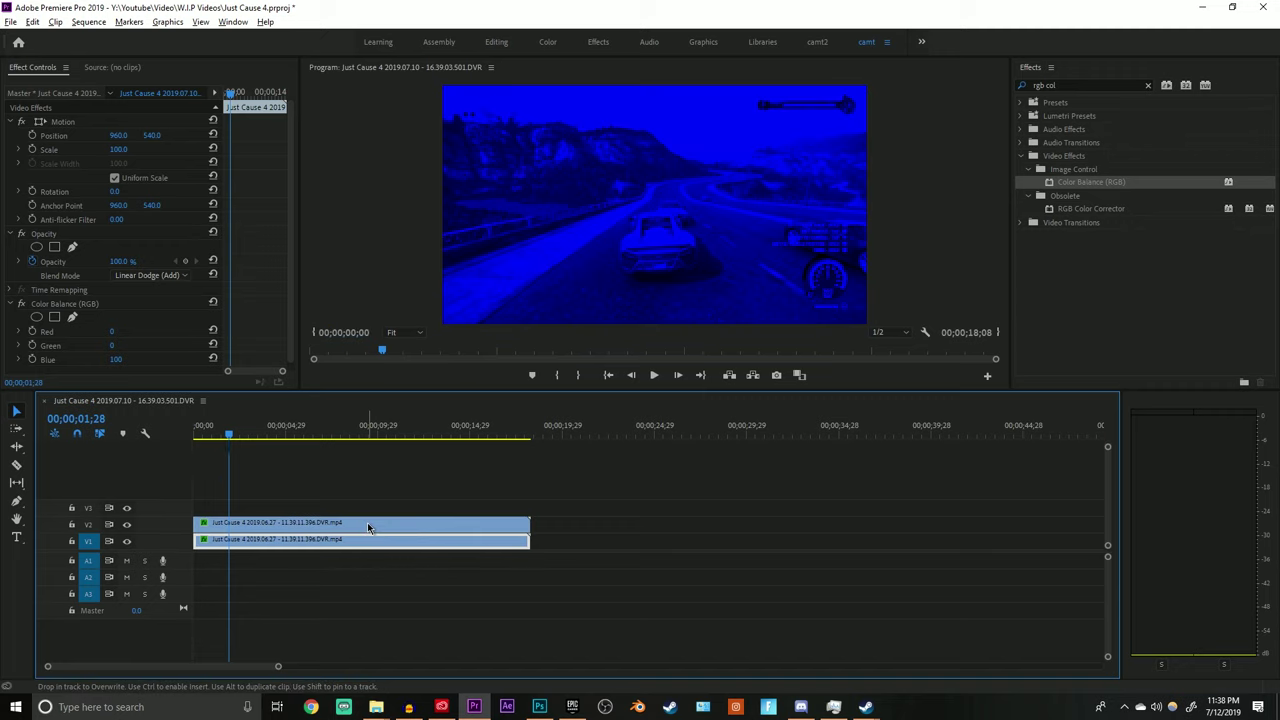
drag(375, 530, 375, 507)
click(515, 526)
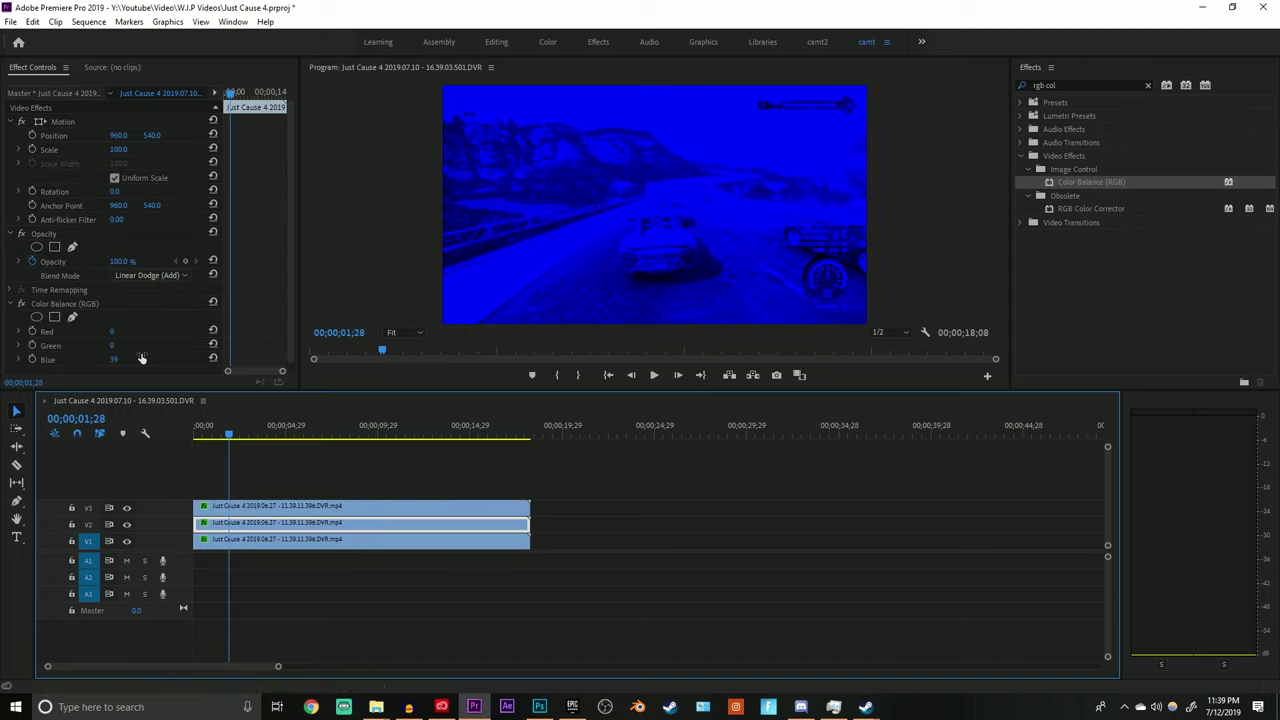
click(117, 366)
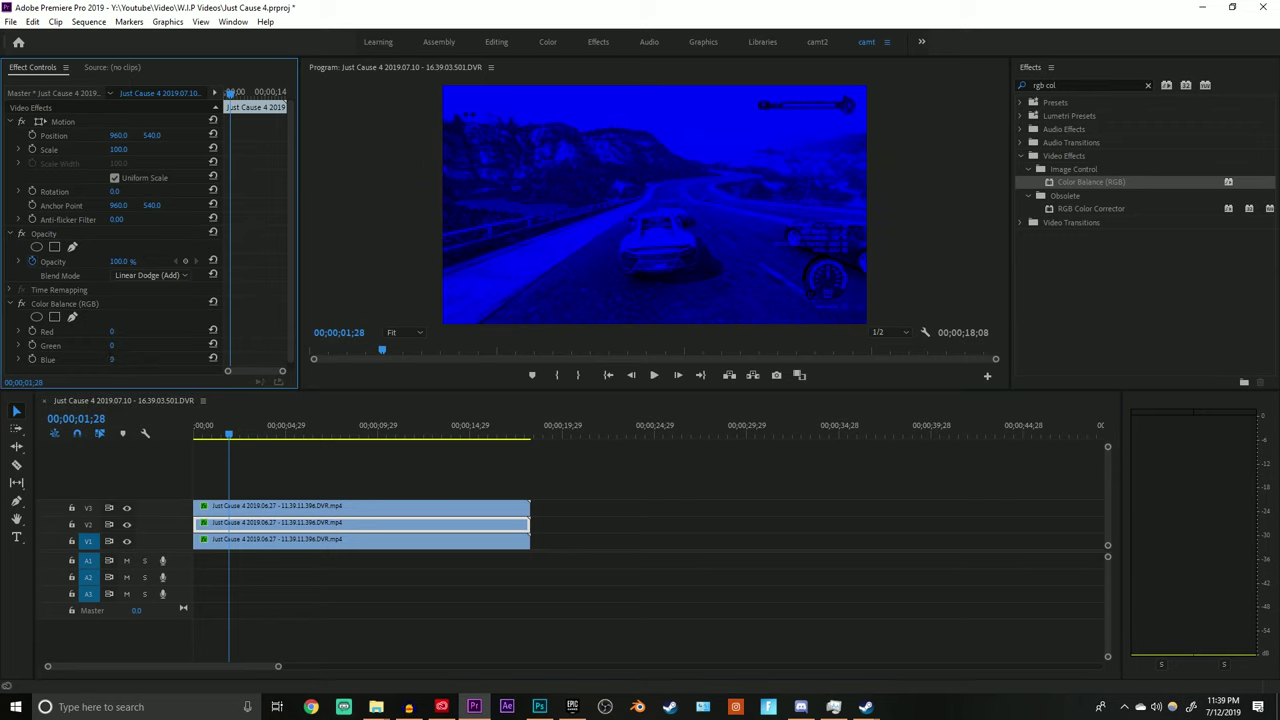
click(127, 344)
text(100)
key(Return)
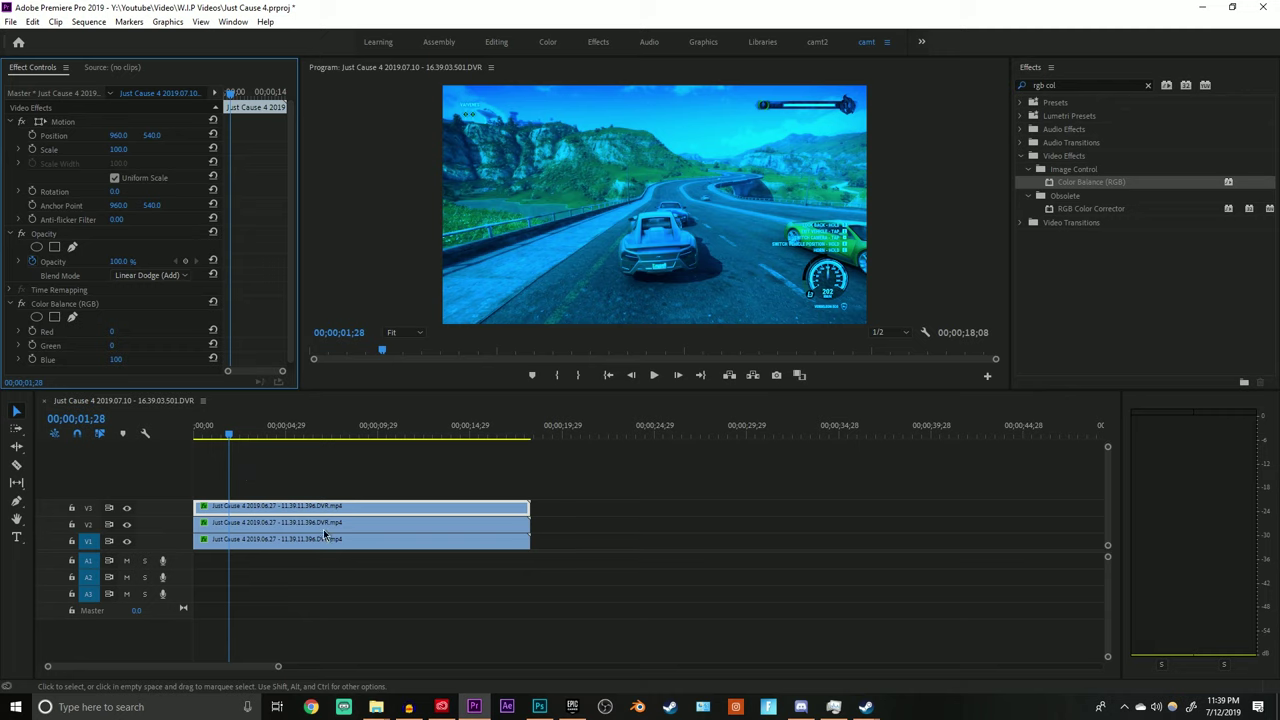
drag(136, 359, 123, 364)
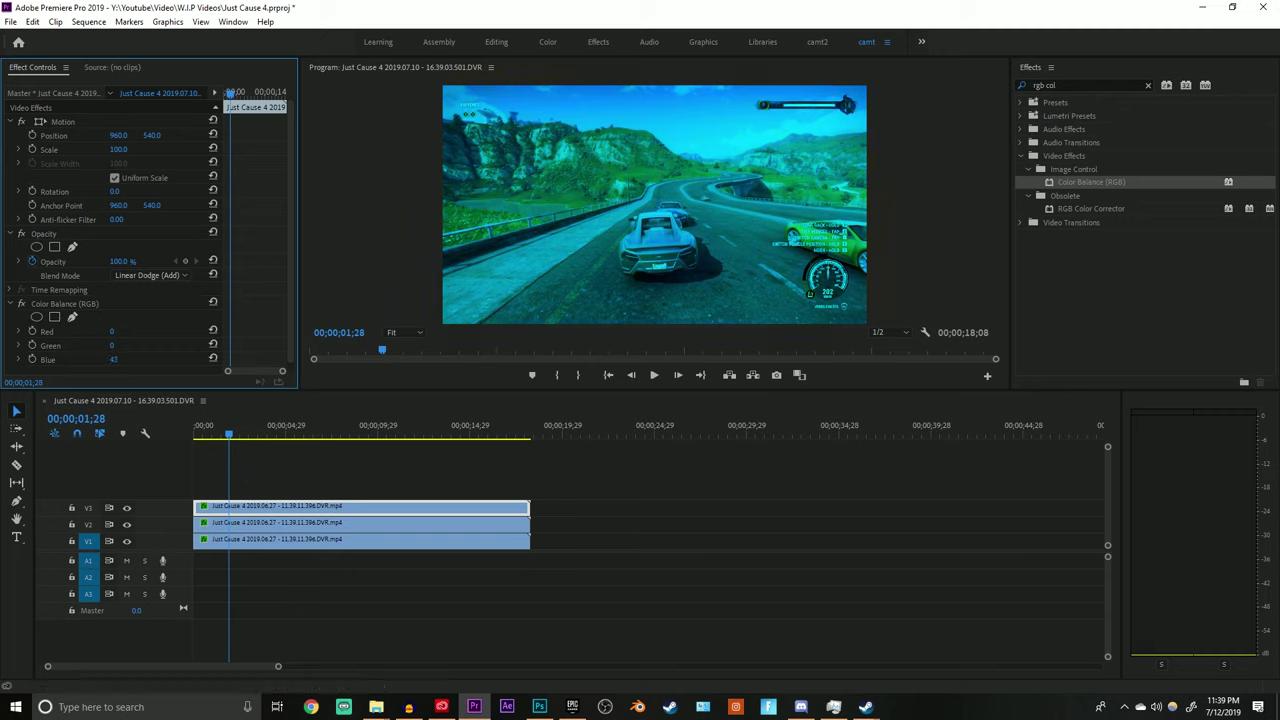
Set the copy's Red value to 100 and nudge it slightly sideways
click(127, 330)
text(100)
key(Return)
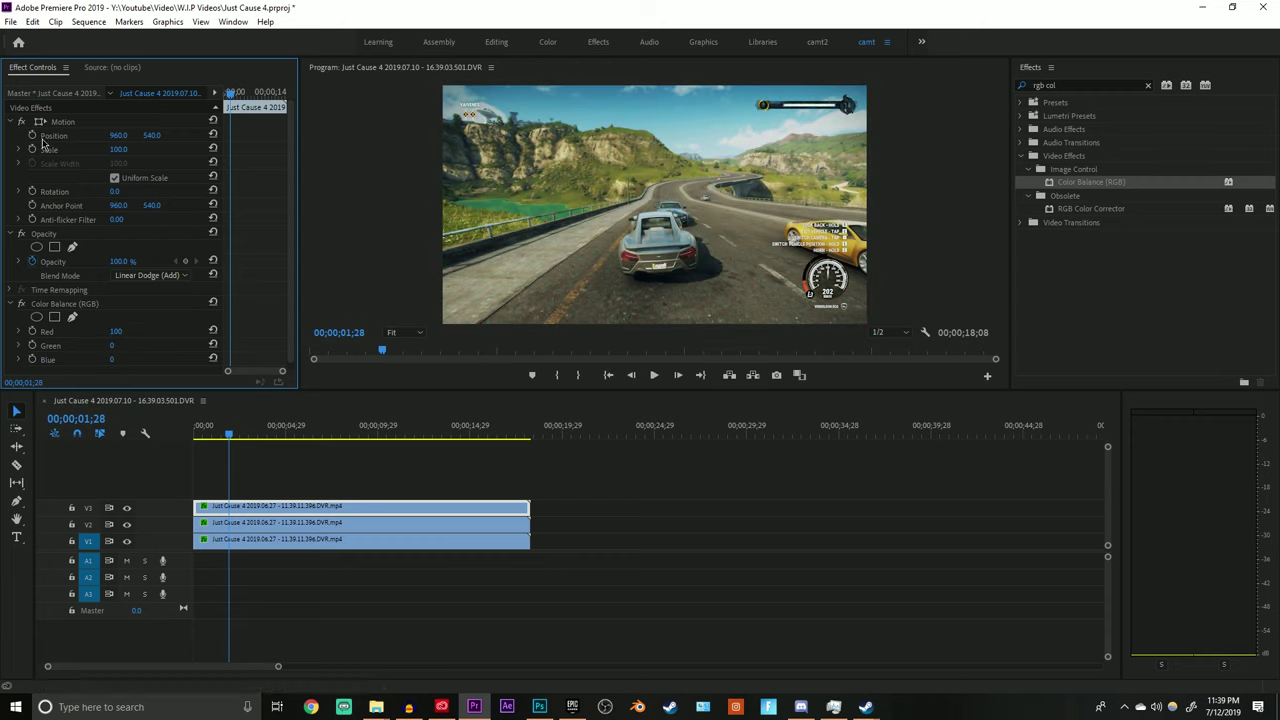
drag(118, 135, 113, 135)
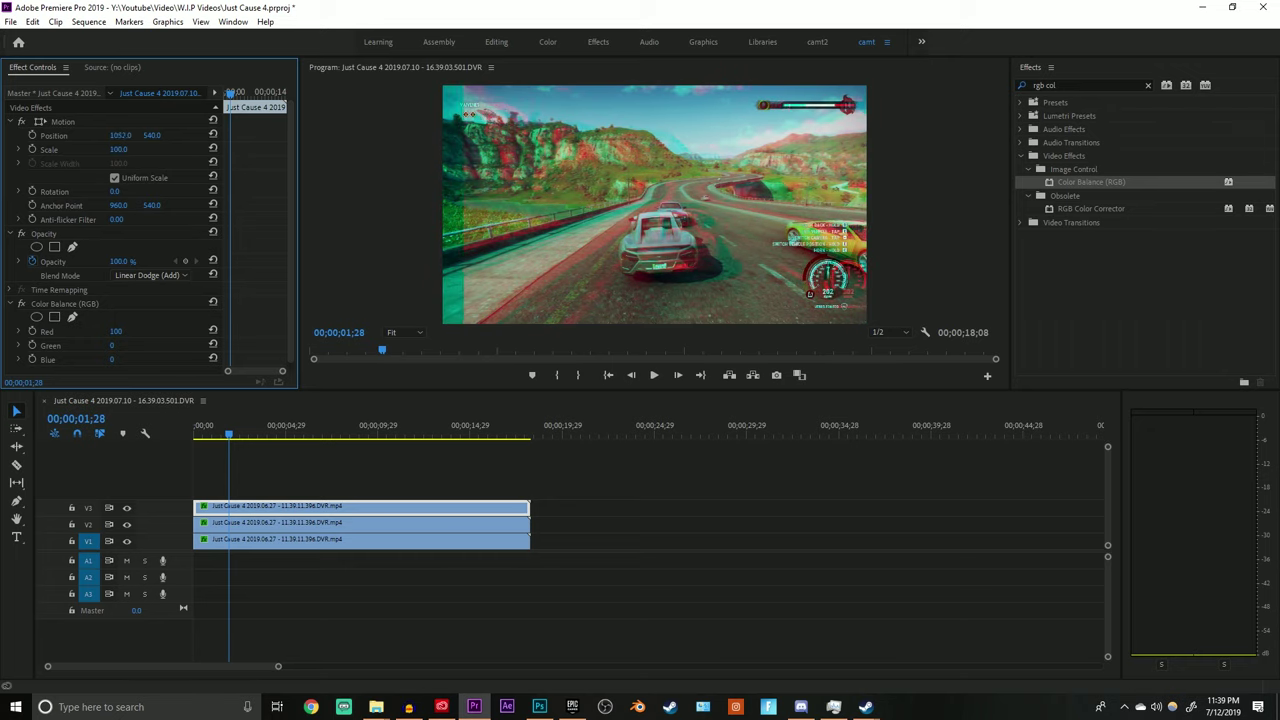
Shift the red copy sideways to reveal a colour fringe, and preview it
drag(118, 135, 155, 135)
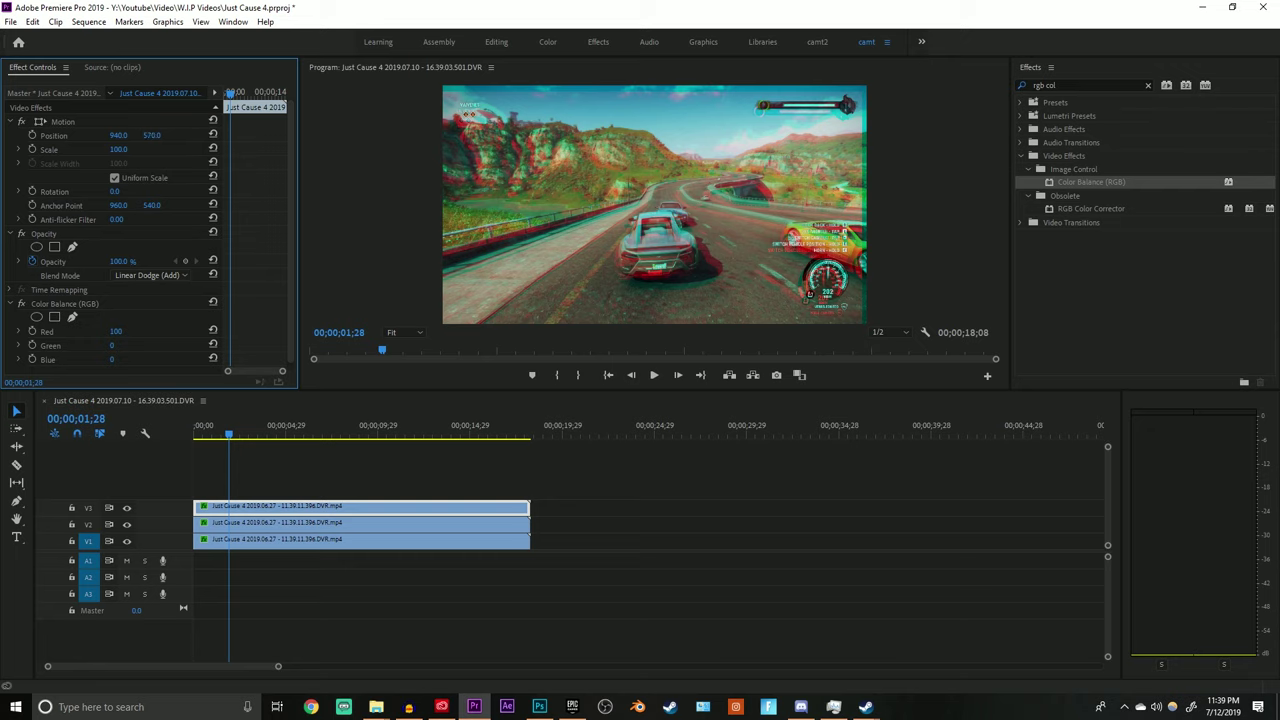
key(space)
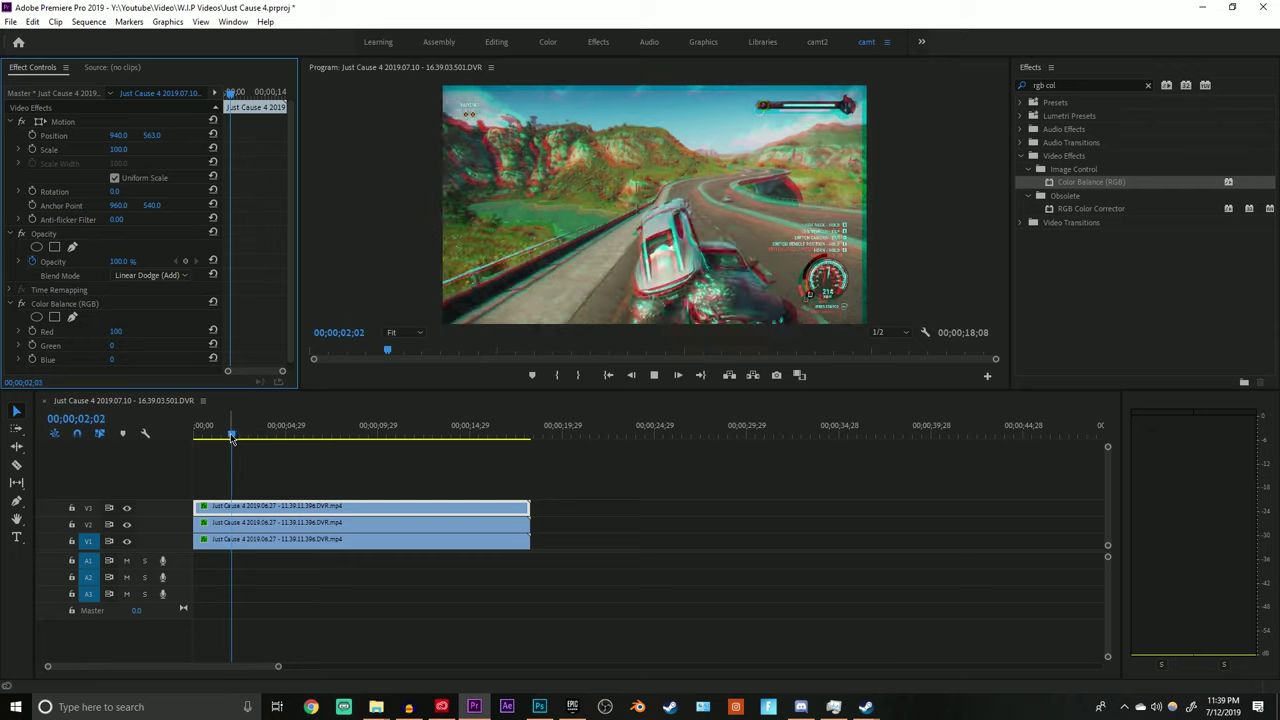
key(space)
Offset the green V2 copy slightly, then select the V1 clip and play back the RGB split
click(358, 522)
drag(151, 135, 146, 135)
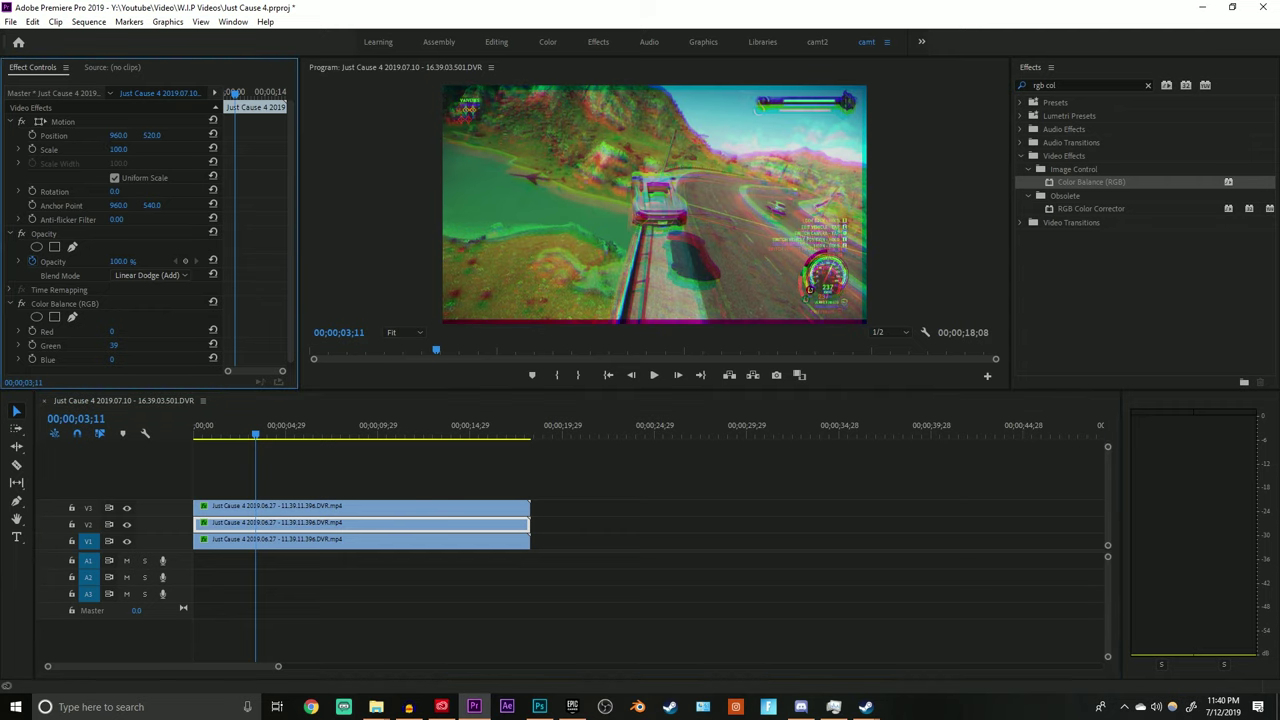
click(407, 545)
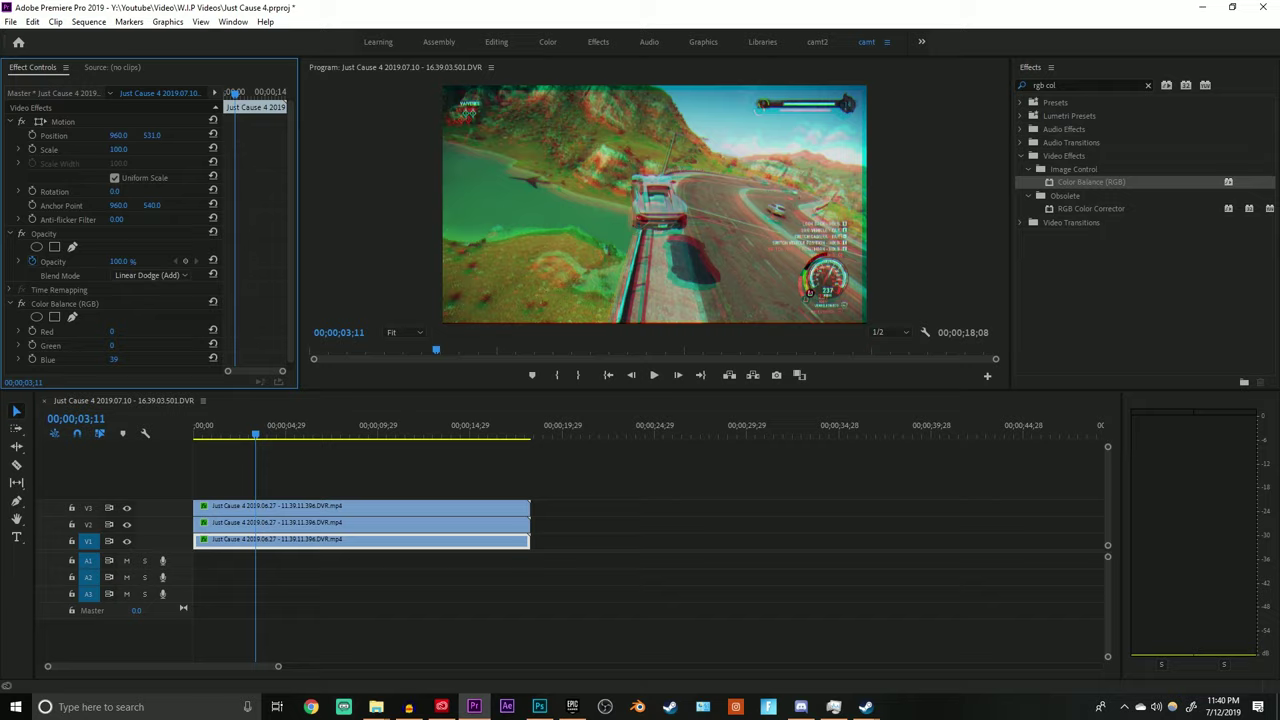
key(space)
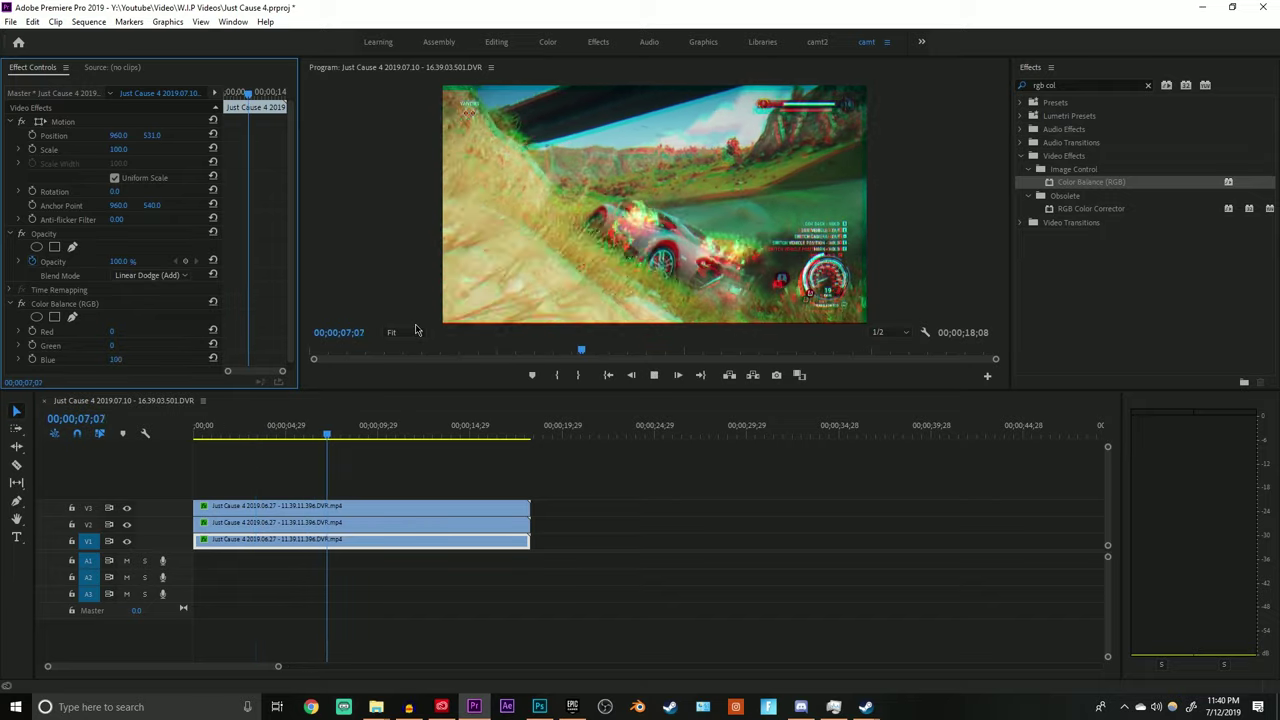